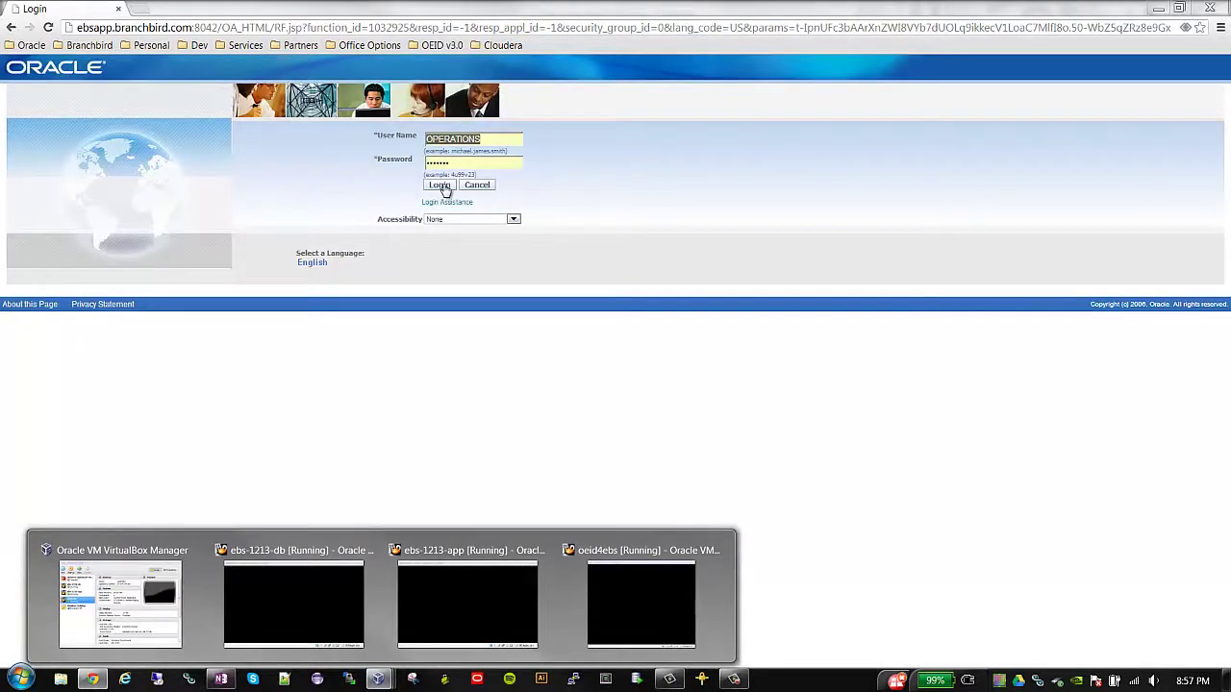
# Log in to Oracle E-Business Suite with the prefilled credentials and open the Procurement Home Page under the Procurement responsibility
pyautogui.click(443, 187)
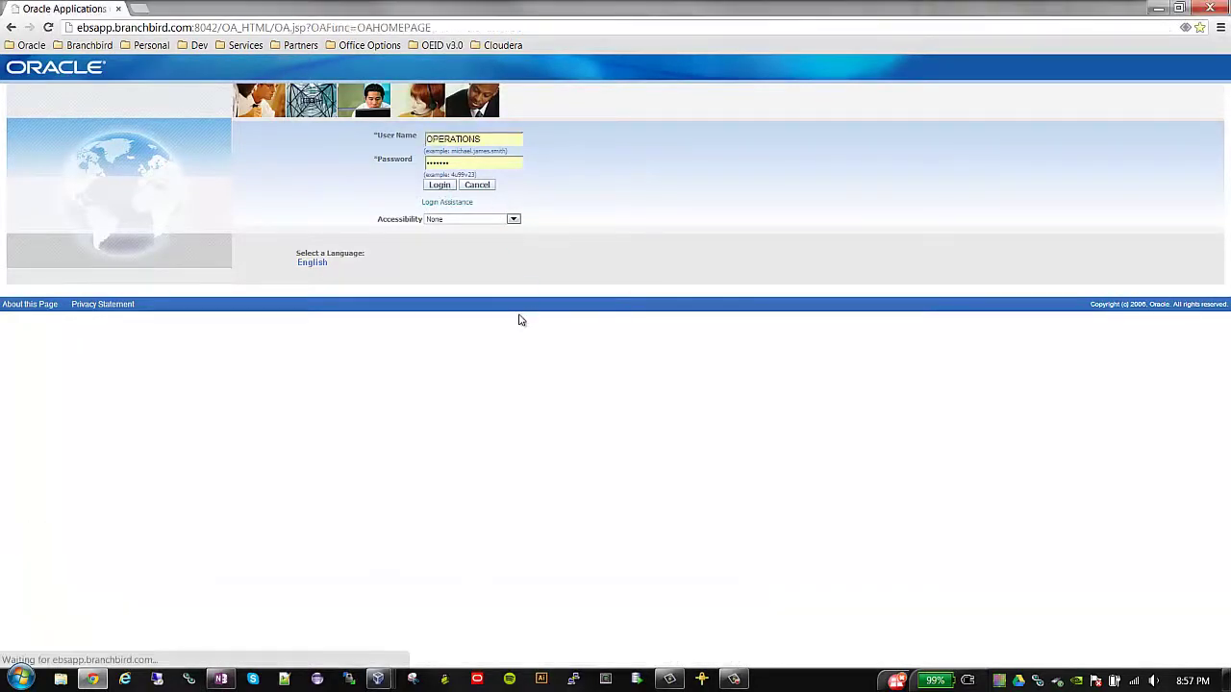
pyautogui.scroll(-5, 114, 329)
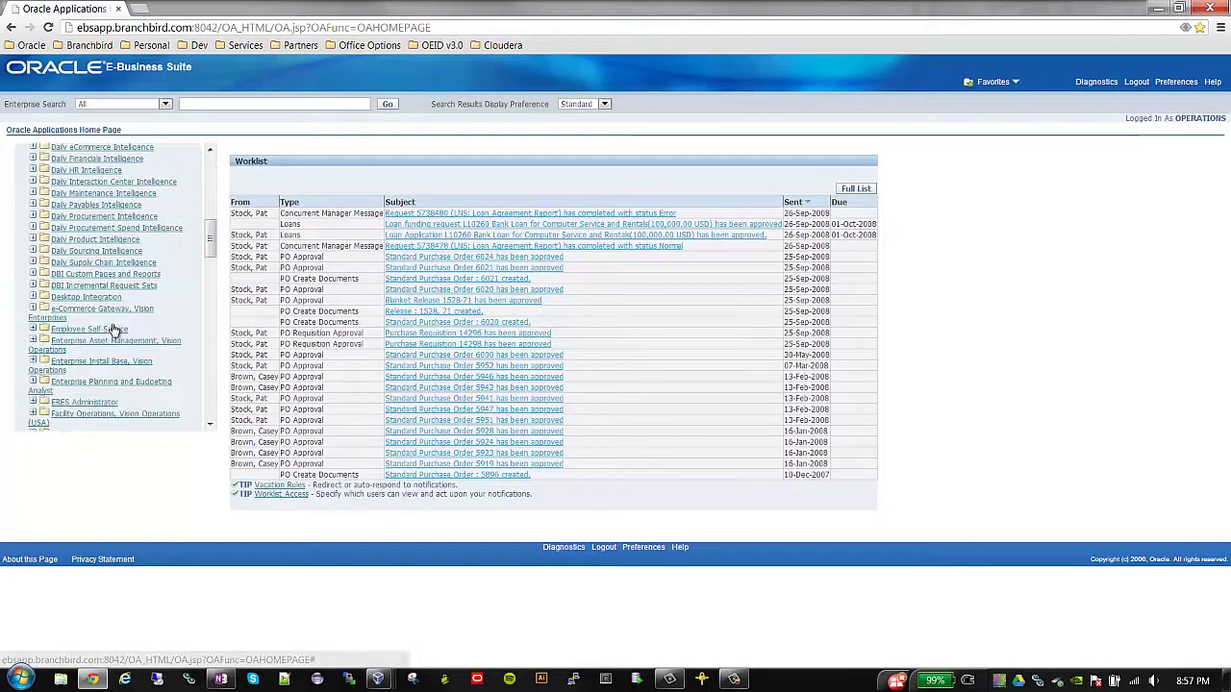
pyautogui.scroll(-5, 113, 330)
pyautogui.click(85, 386)
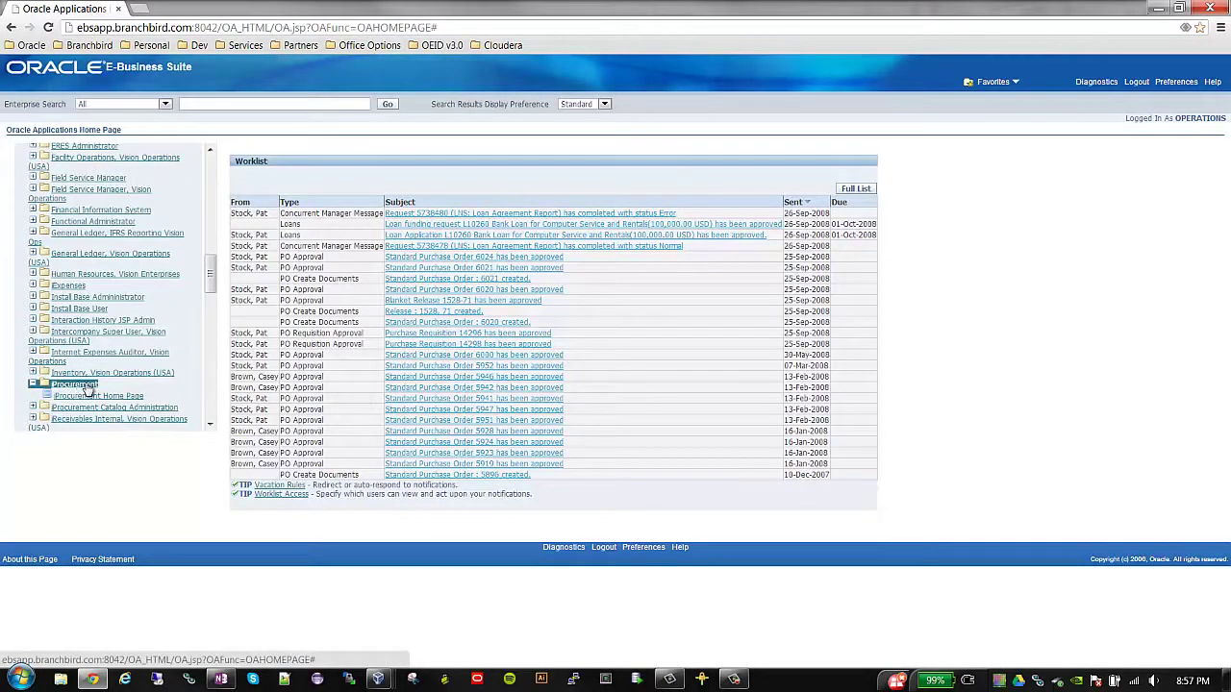
pyautogui.click(96, 397)
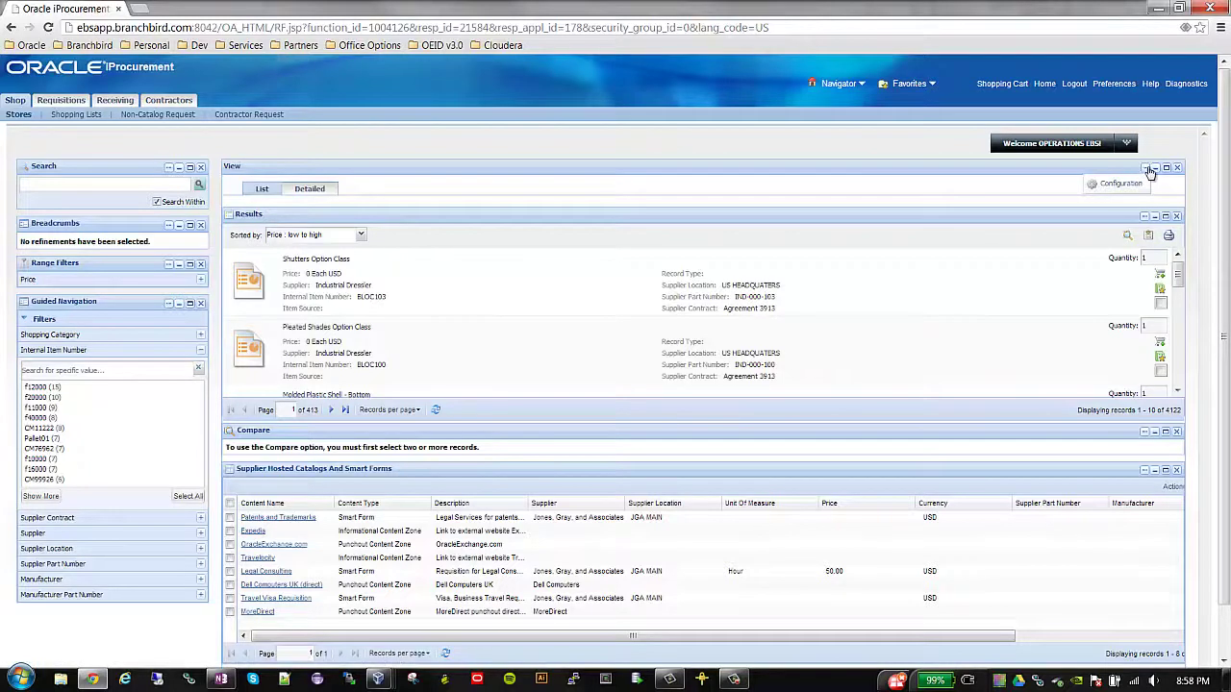
pyautogui.moveTo(1145, 217)
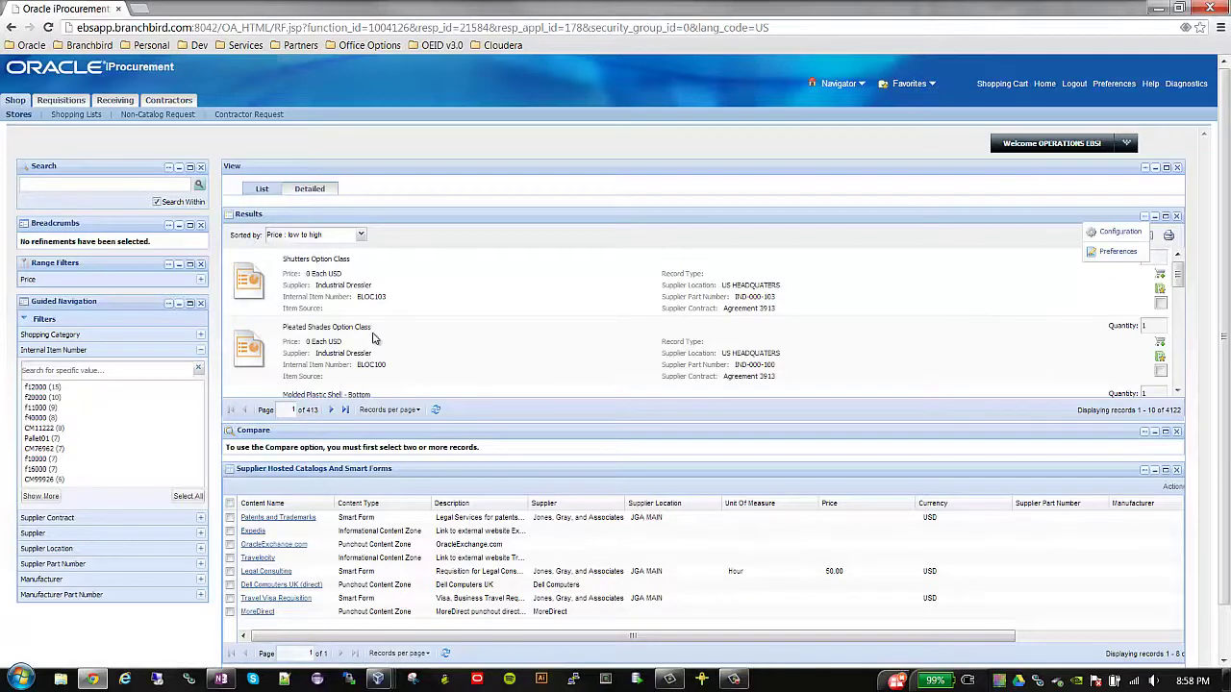
# Switch to Internet Explorer, open the Endeca Information Discovery site, and sign in to the admin account with its password
pyautogui.click(124, 679)
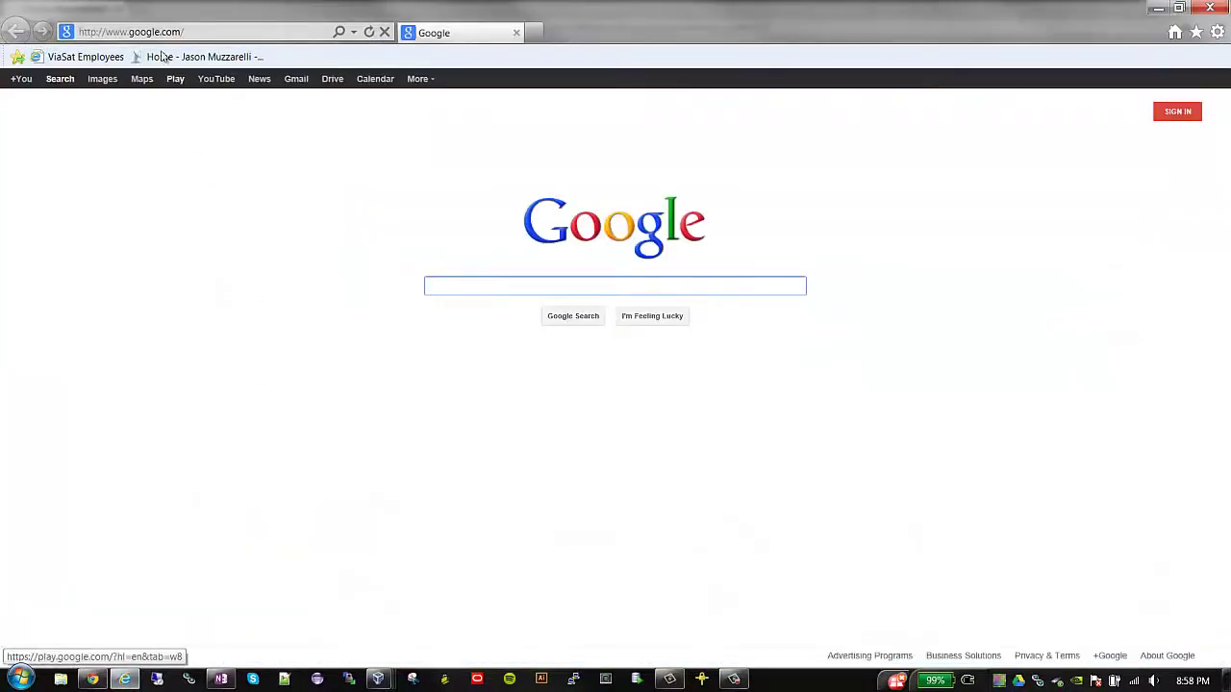
pyautogui.click(218, 35)
pyautogui.write('oeid.branchbird.com:8090/')
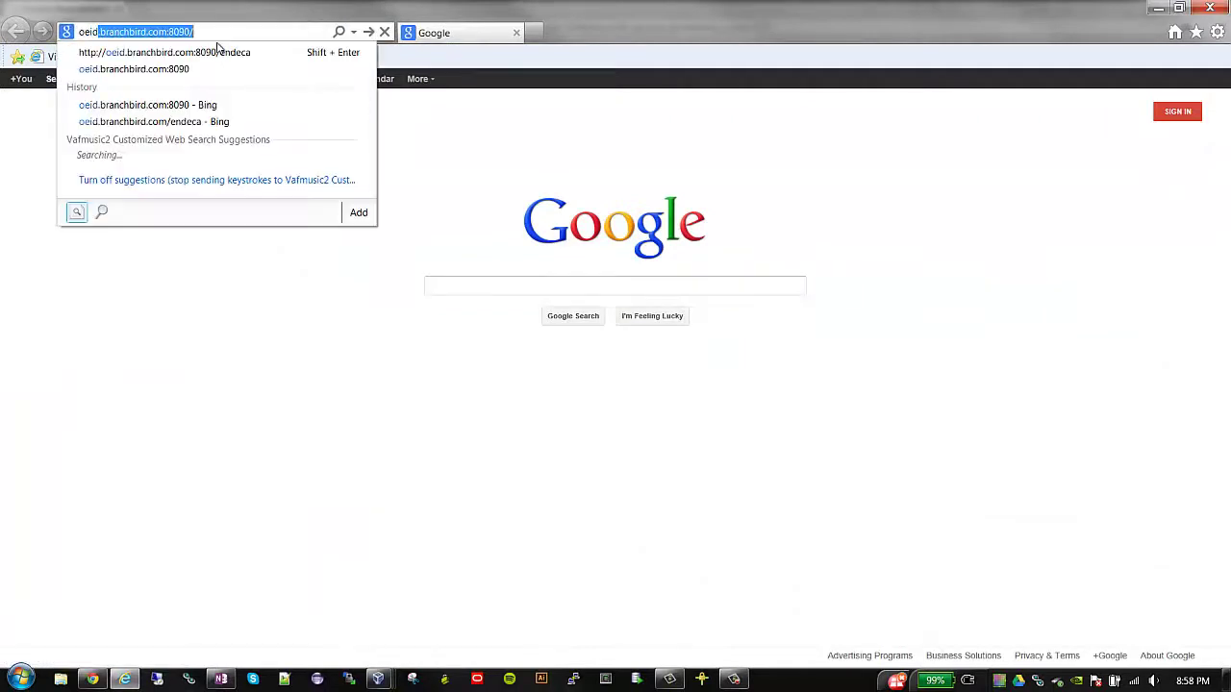
pyautogui.press('Down')
pyautogui.press('Return')
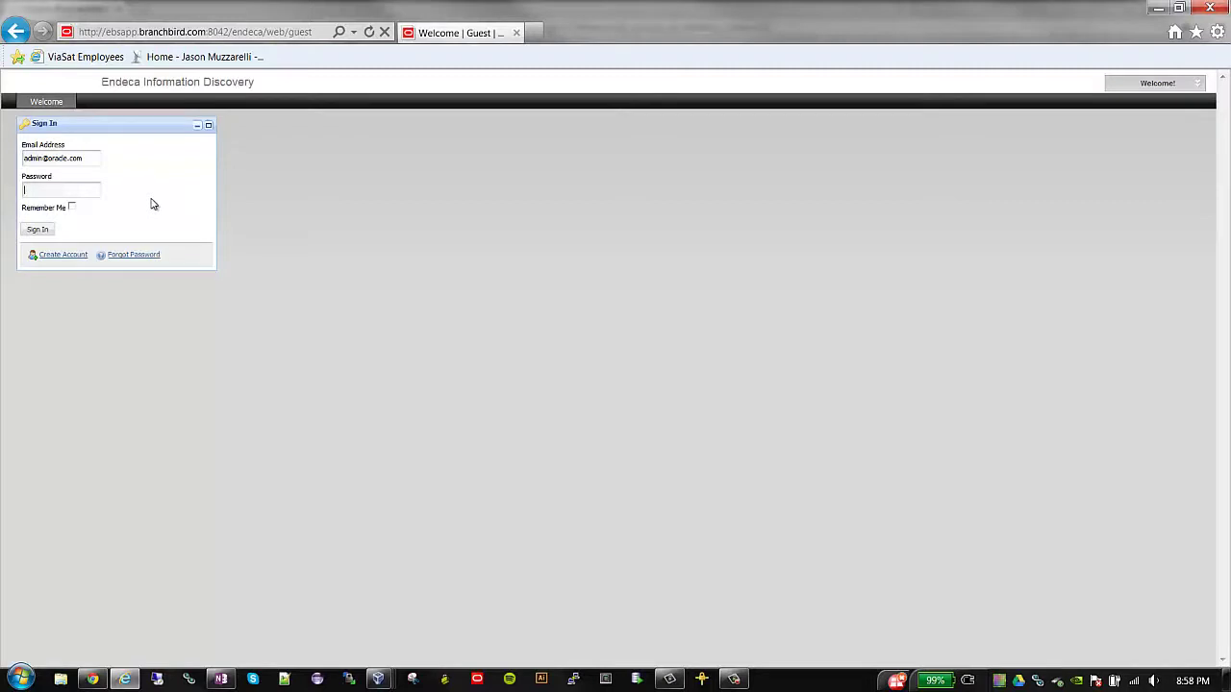
pyautogui.write('••••••')
pyautogui.click(27, 231)
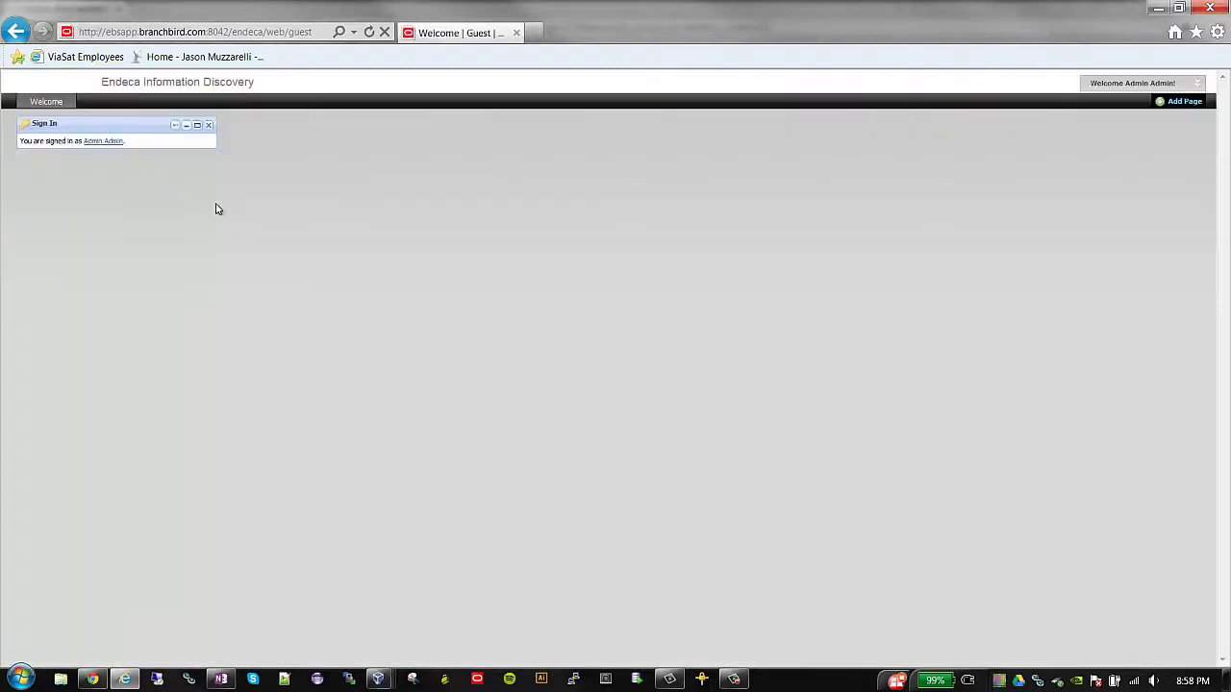
# Open the portal's user list in the Control Panel and examine the roles assigned to the OPERATIONS user
pyautogui.moveTo(1126, 77)
pyautogui.click(1124, 122)
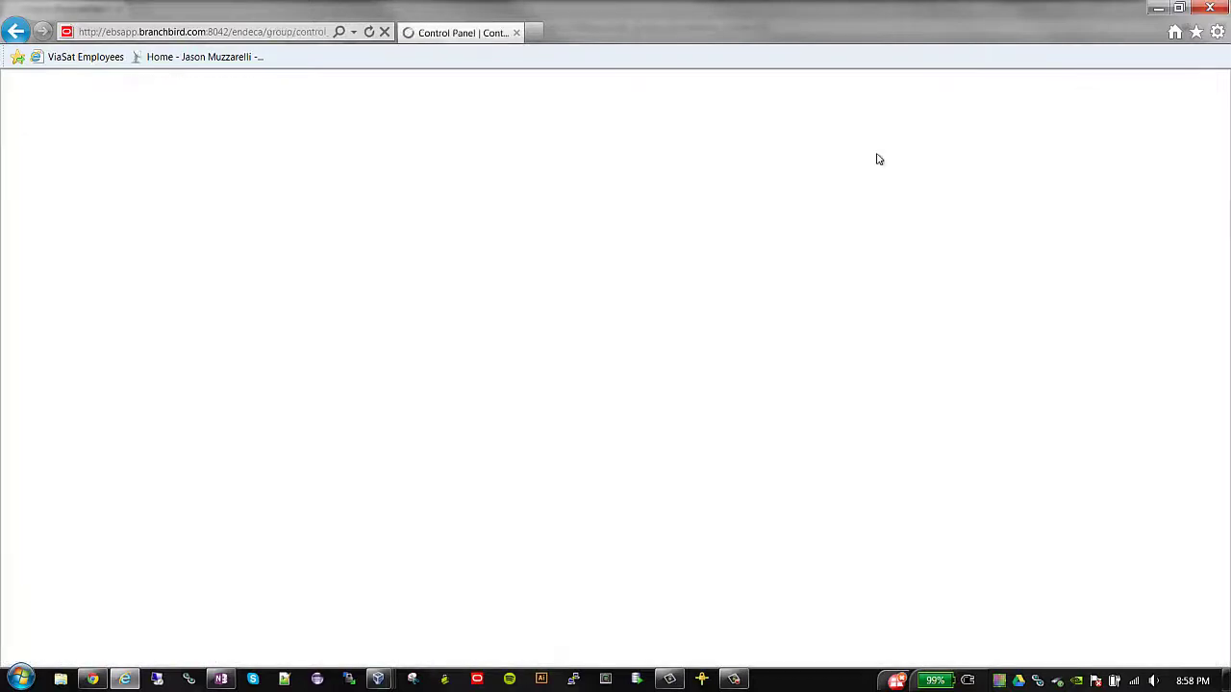
pyautogui.click(298, 319)
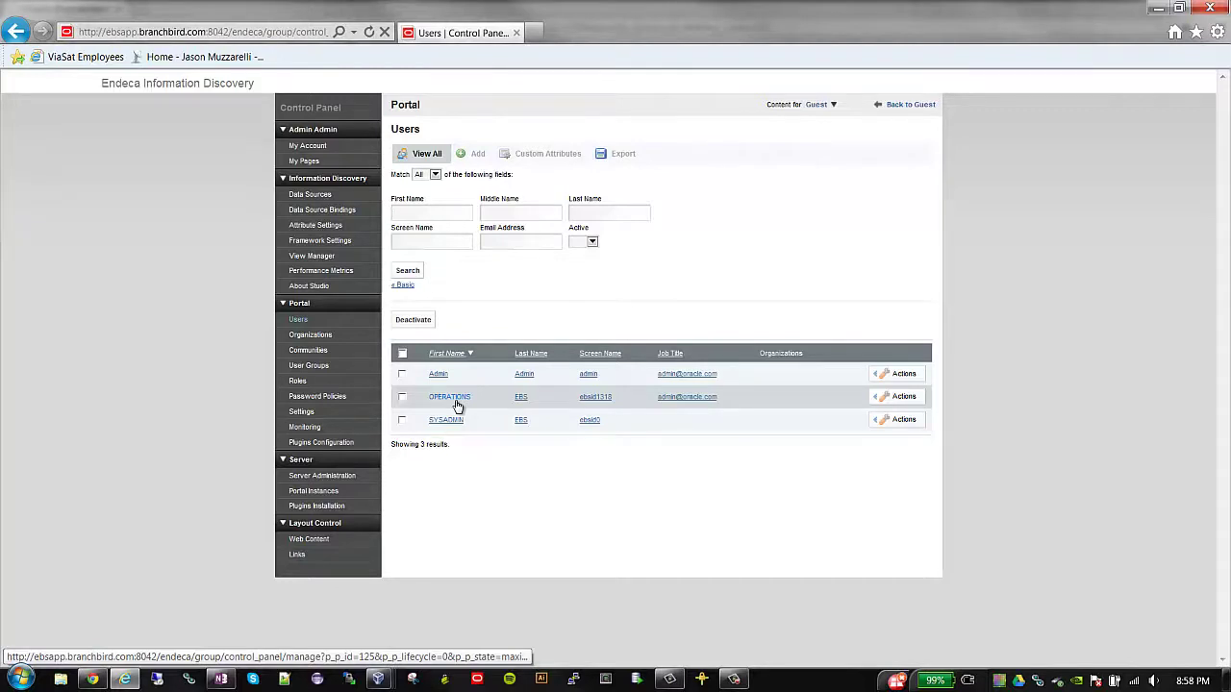
pyautogui.click(456, 404)
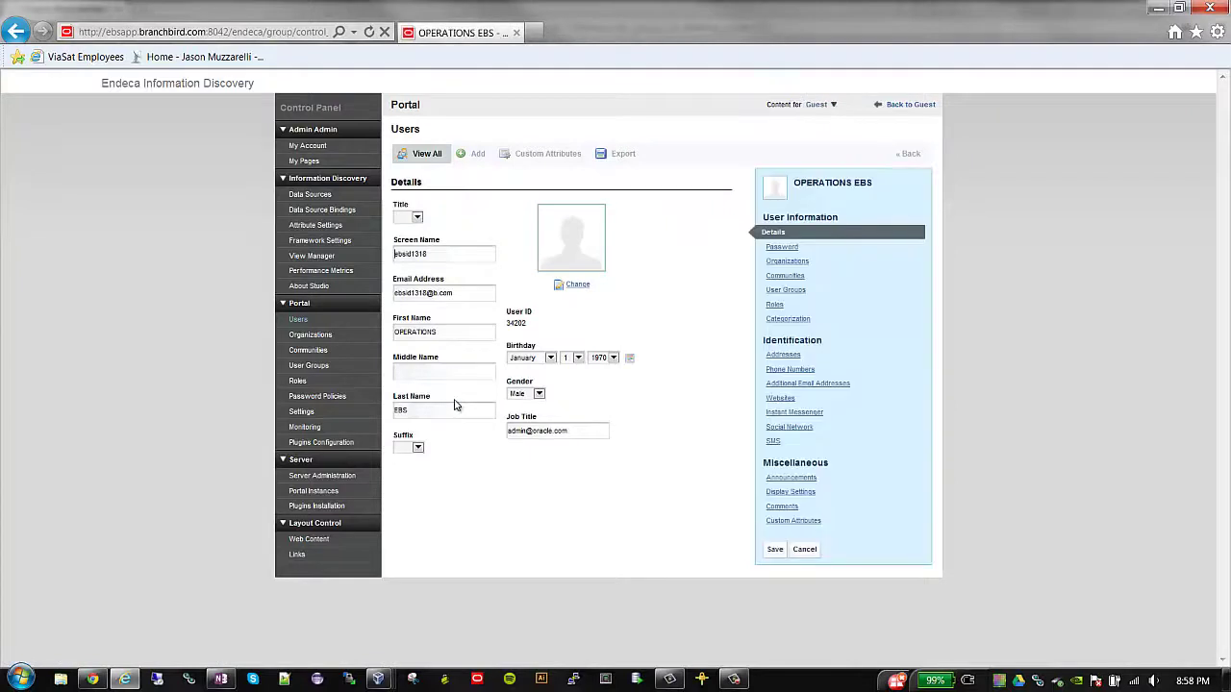
pyautogui.click(775, 304)
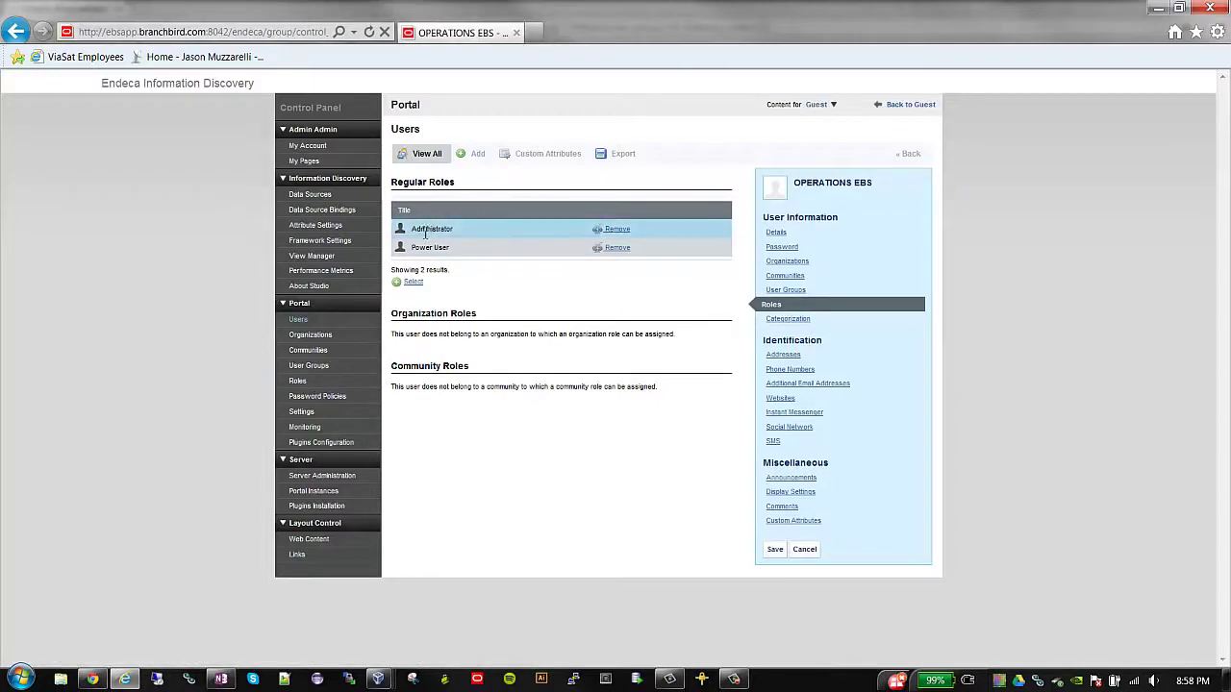
# Switch back to Chrome and examine the component categories that can be added to the iProcurement page
pyautogui.click(92, 680)
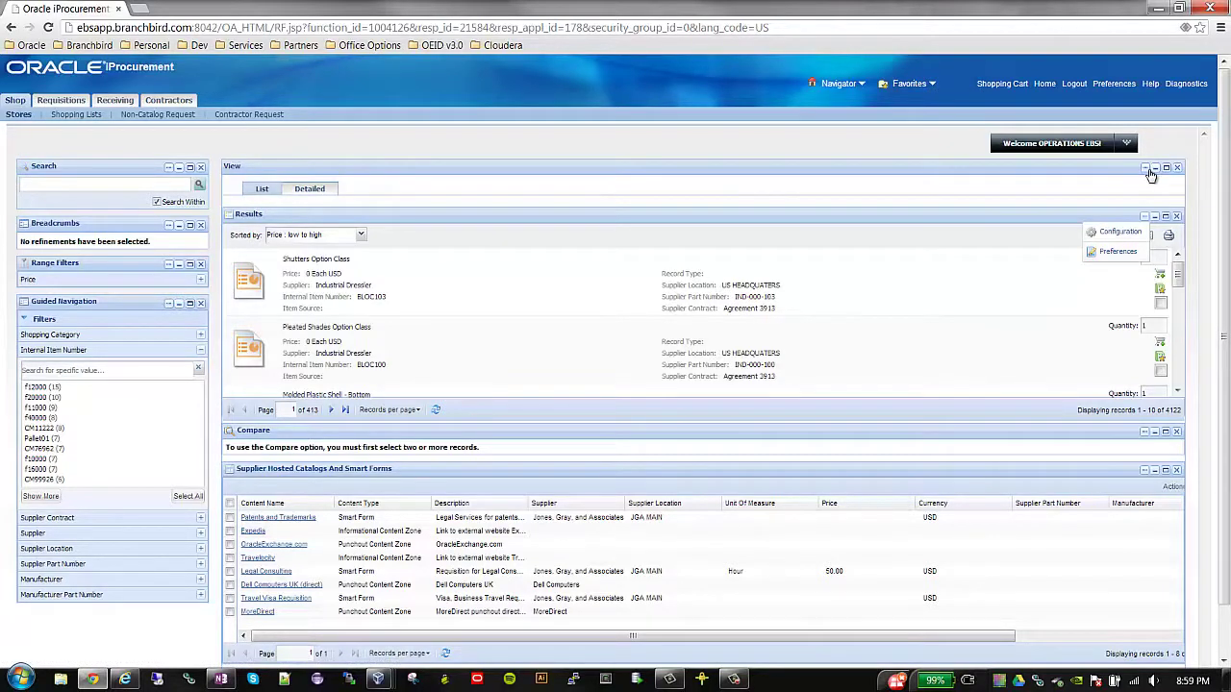
pyautogui.click(1126, 143)
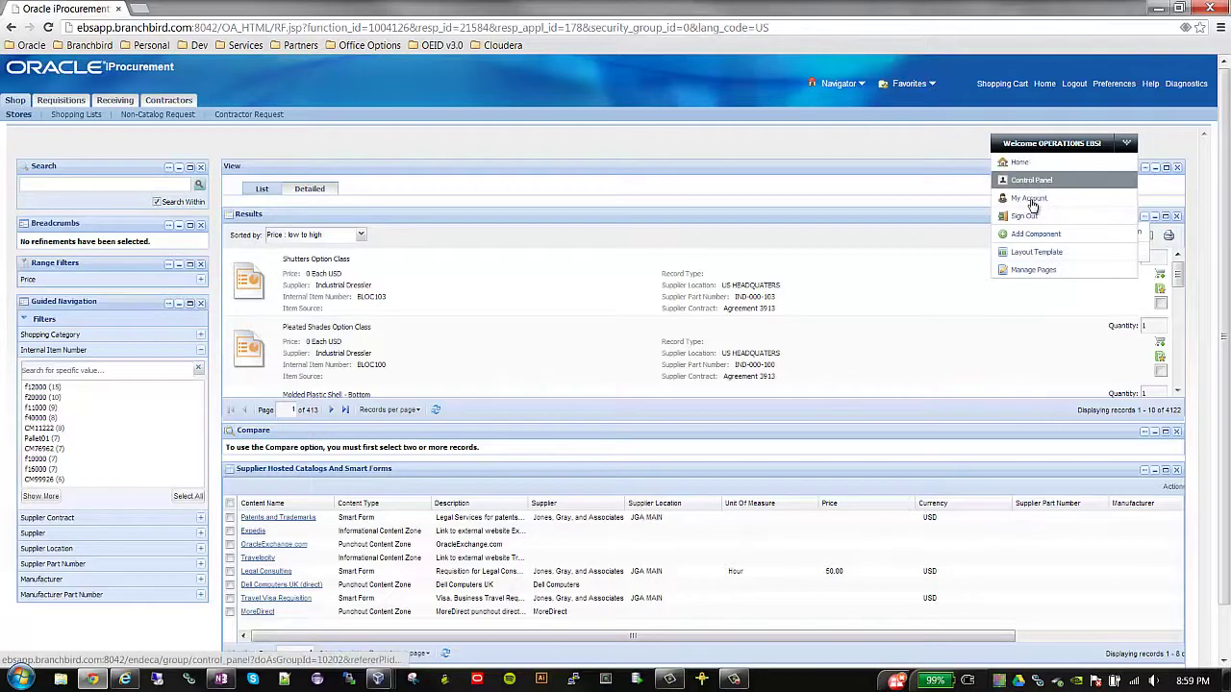
pyautogui.click(1036, 235)
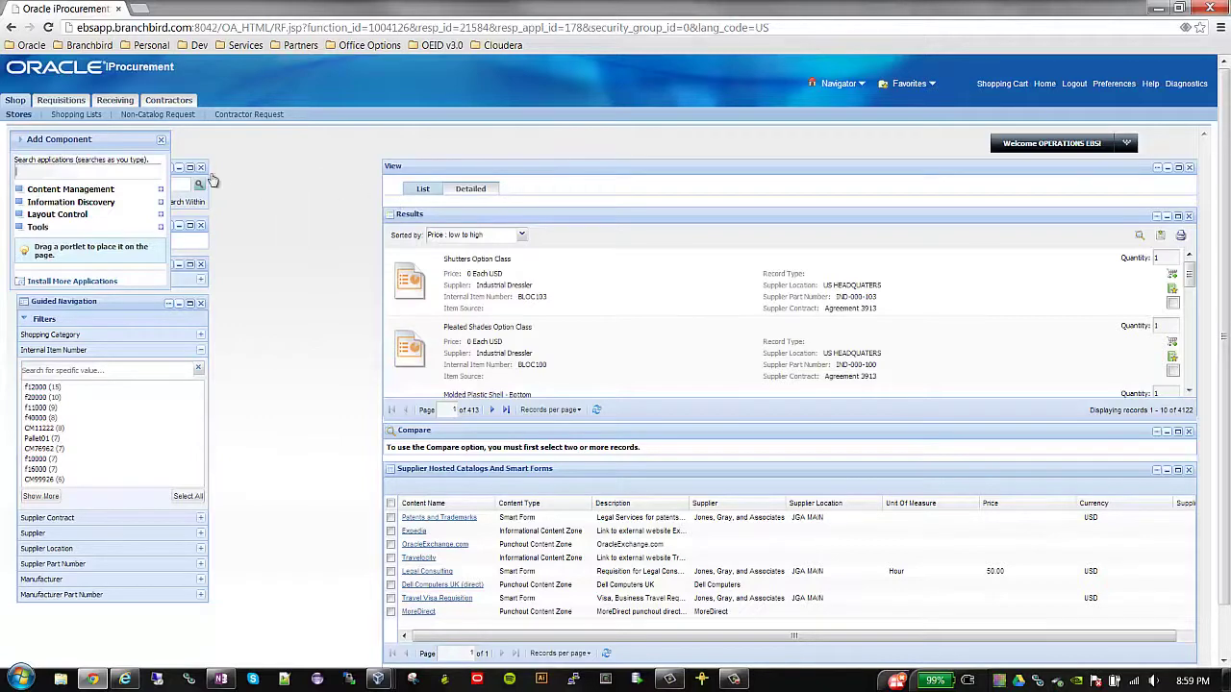
pyautogui.click(161, 142)
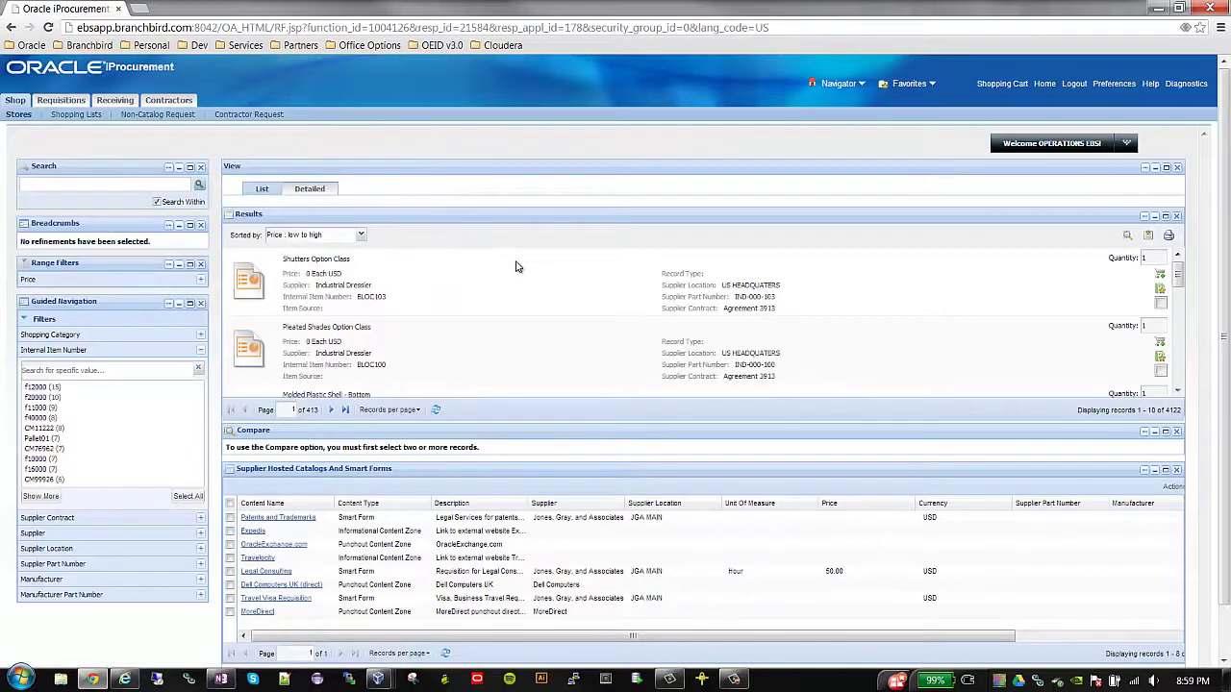
# Refine the catalog results by the supplier Corporate Express Office Supply and check the record count
pyautogui.scroll(-1, 516, 266)
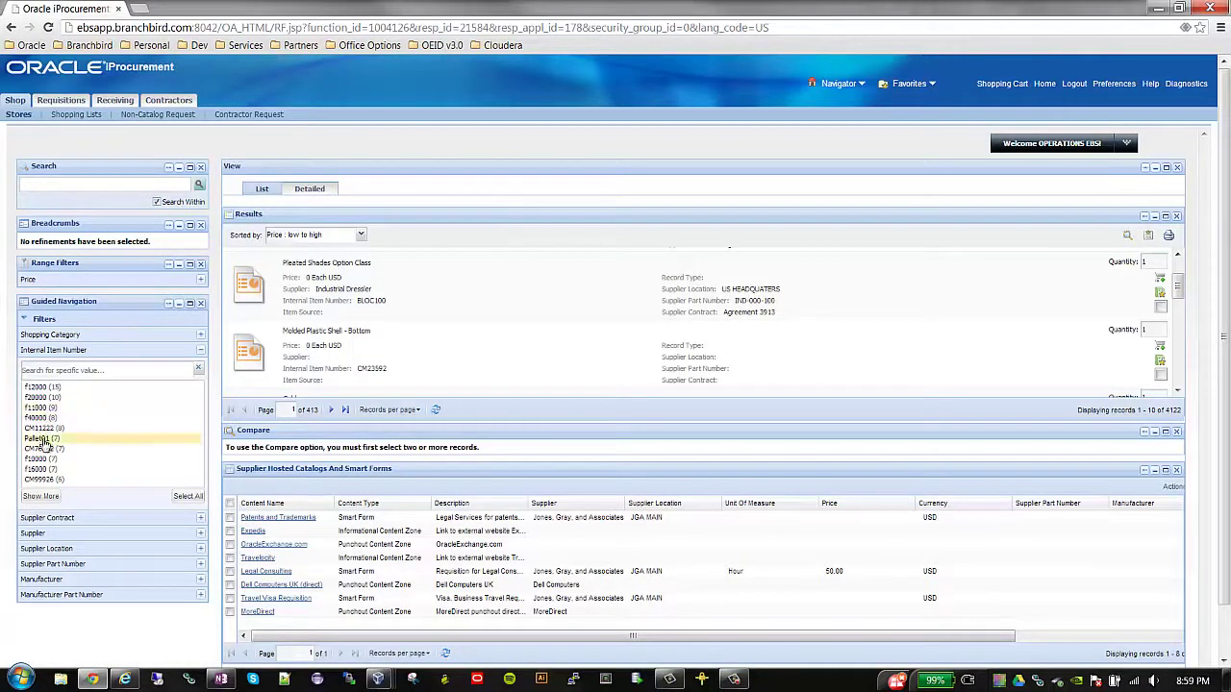
pyautogui.click(53, 535)
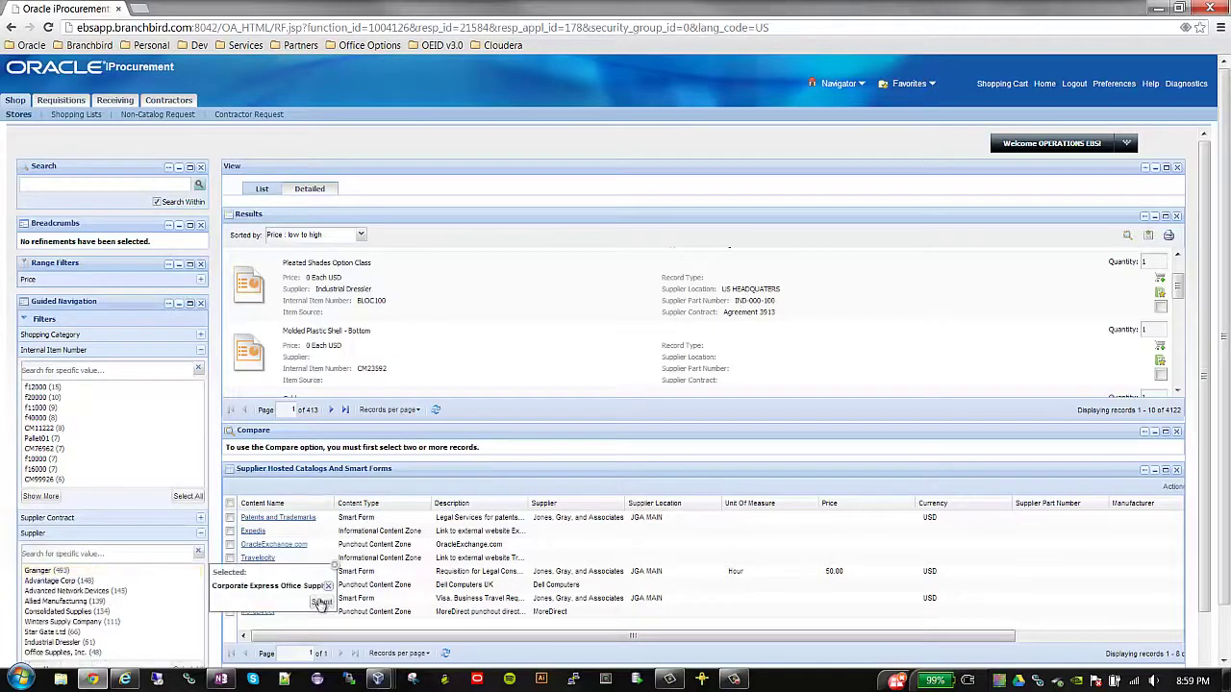
pyautogui.click(70, 572)
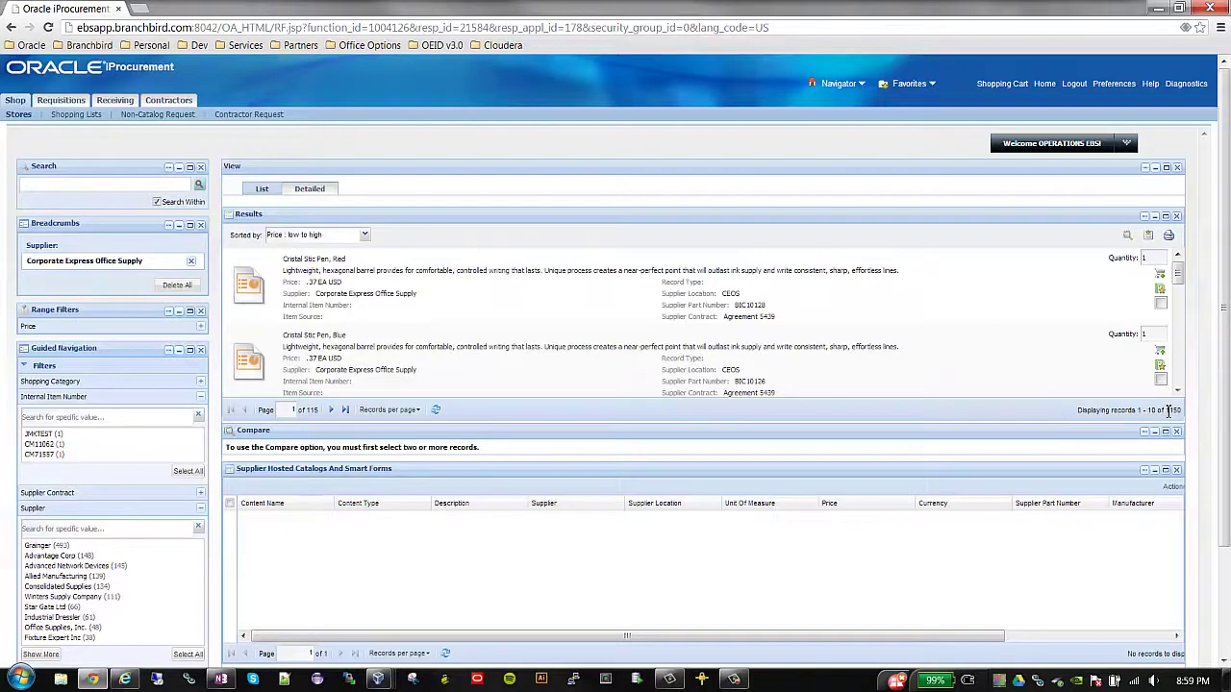
pyautogui.moveTo(1167, 411); pyautogui.dragTo(1185, 421)
# Add the Information Discovery component Metrics Bar to the page, directly above the View component
pyautogui.click(1126, 143)
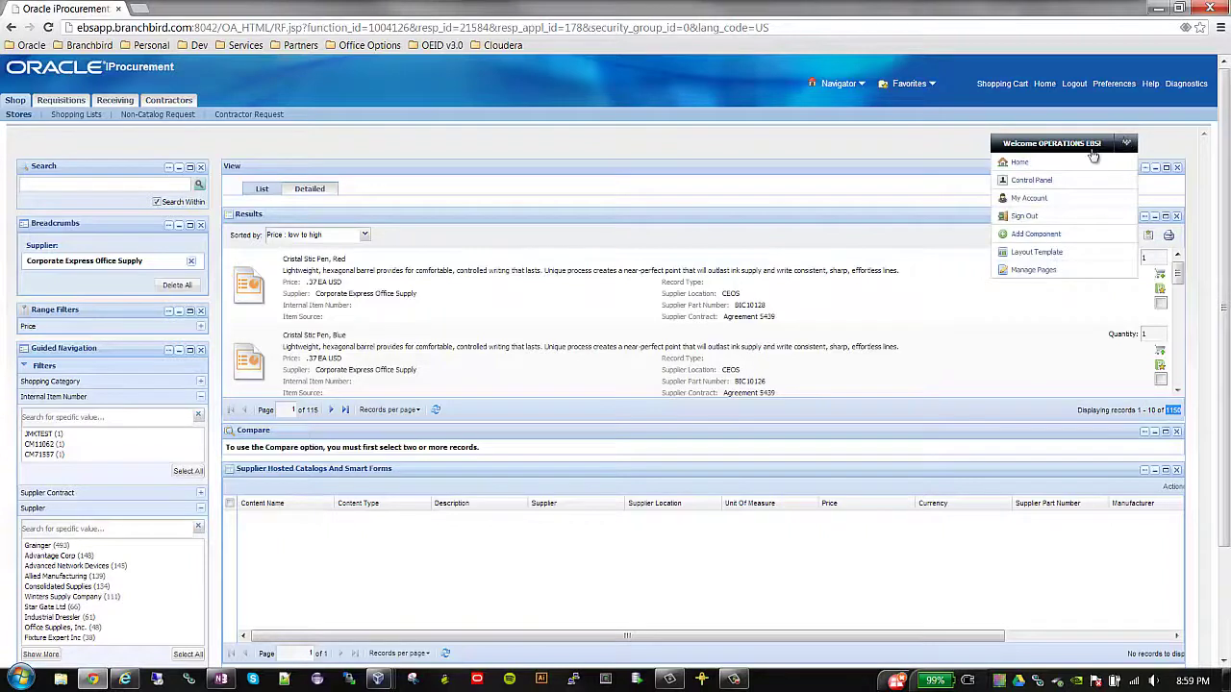
pyautogui.click(1033, 234)
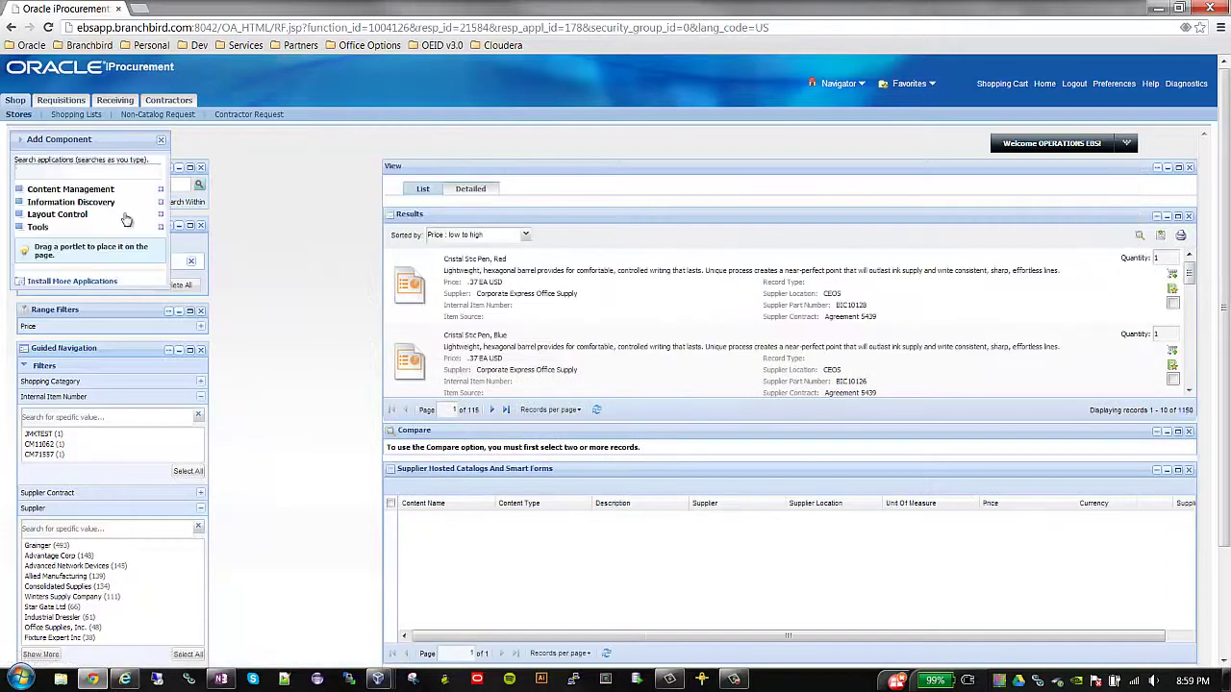
pyautogui.click(34, 204)
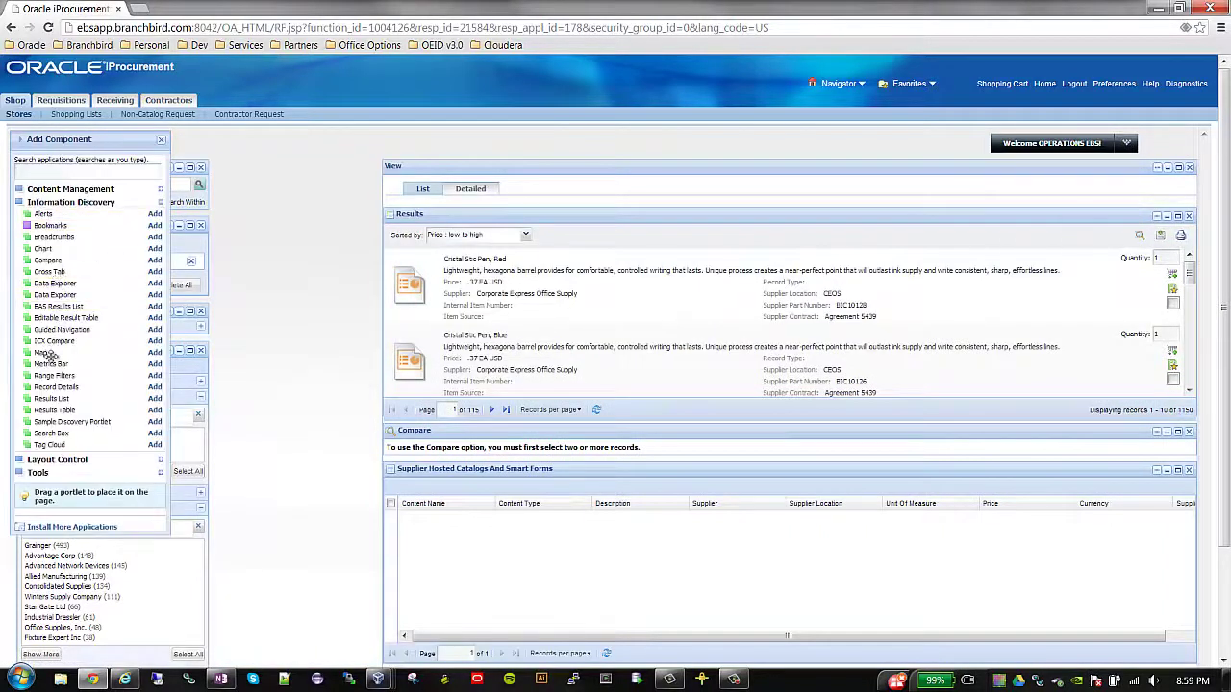
pyautogui.moveTo(48, 367); pyautogui.dragTo(409, 169)
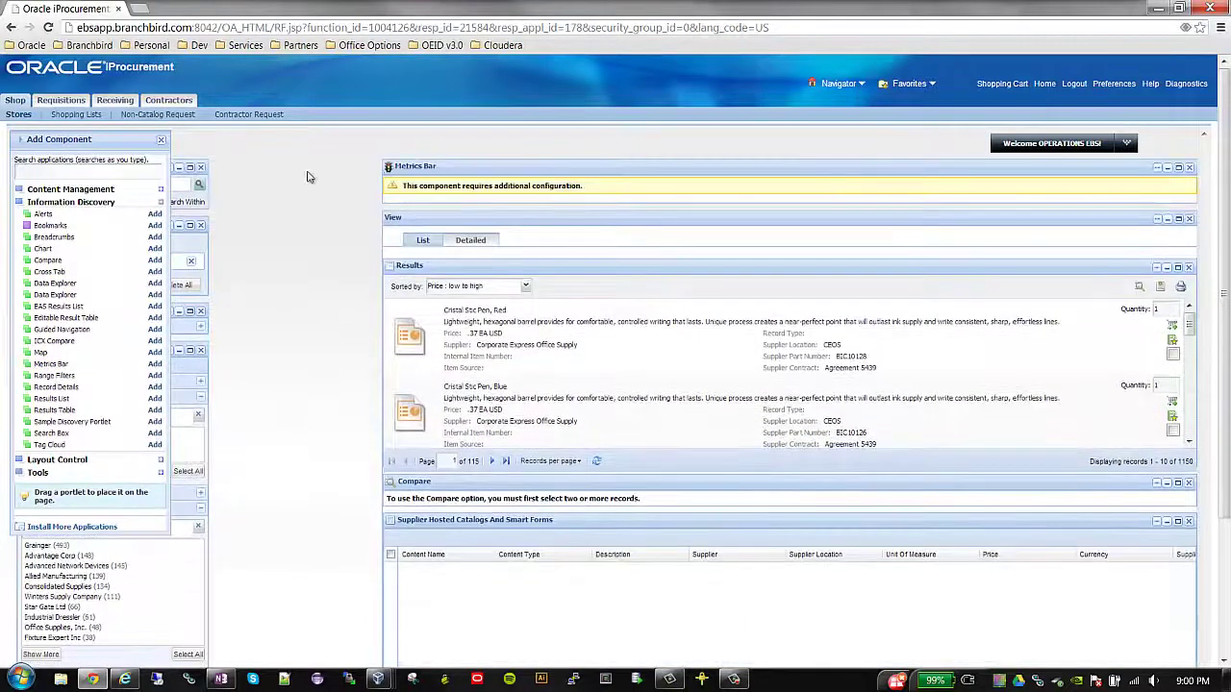
pyautogui.click(158, 140)
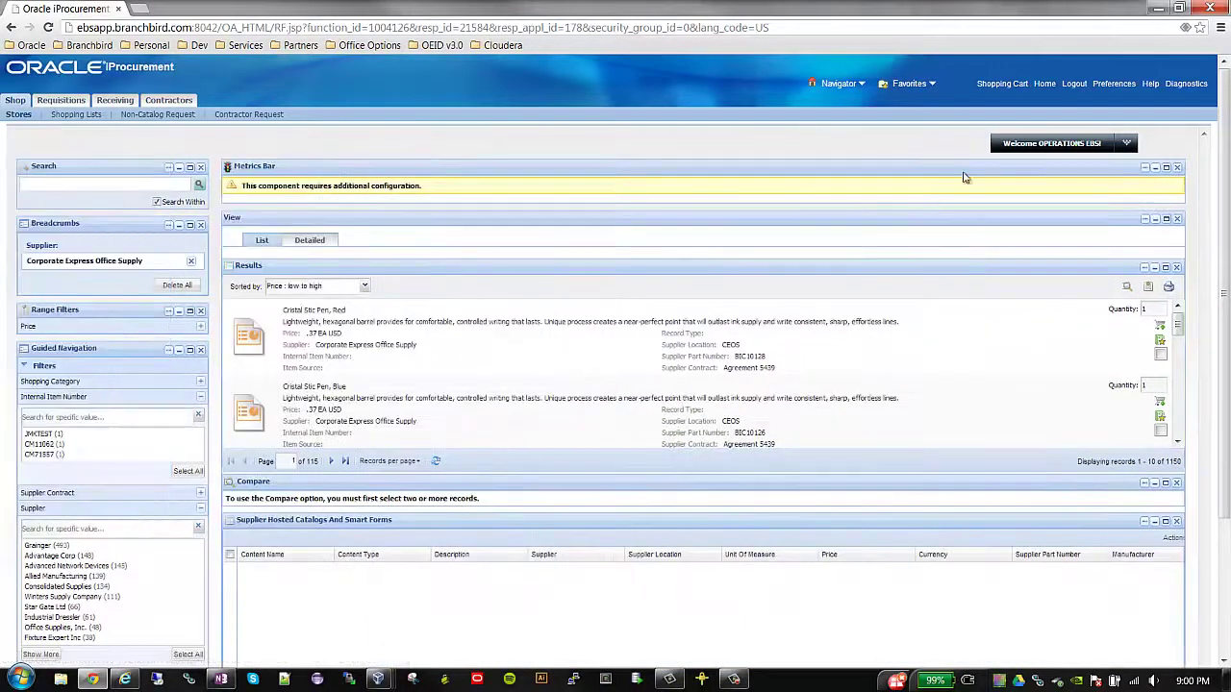
# Open the Metrics Bar preferences and bind the component to the icx-iprocitems data source
pyautogui.click(1143, 168)
pyautogui.click(1133, 200)
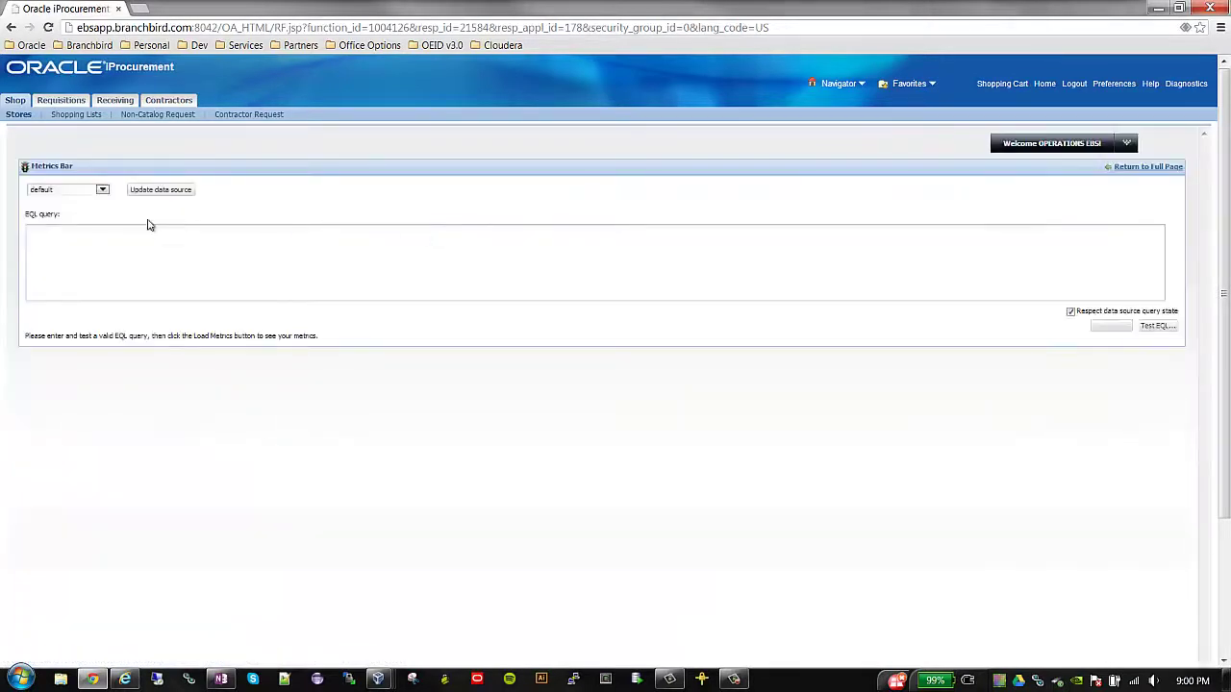
pyautogui.click(102, 189)
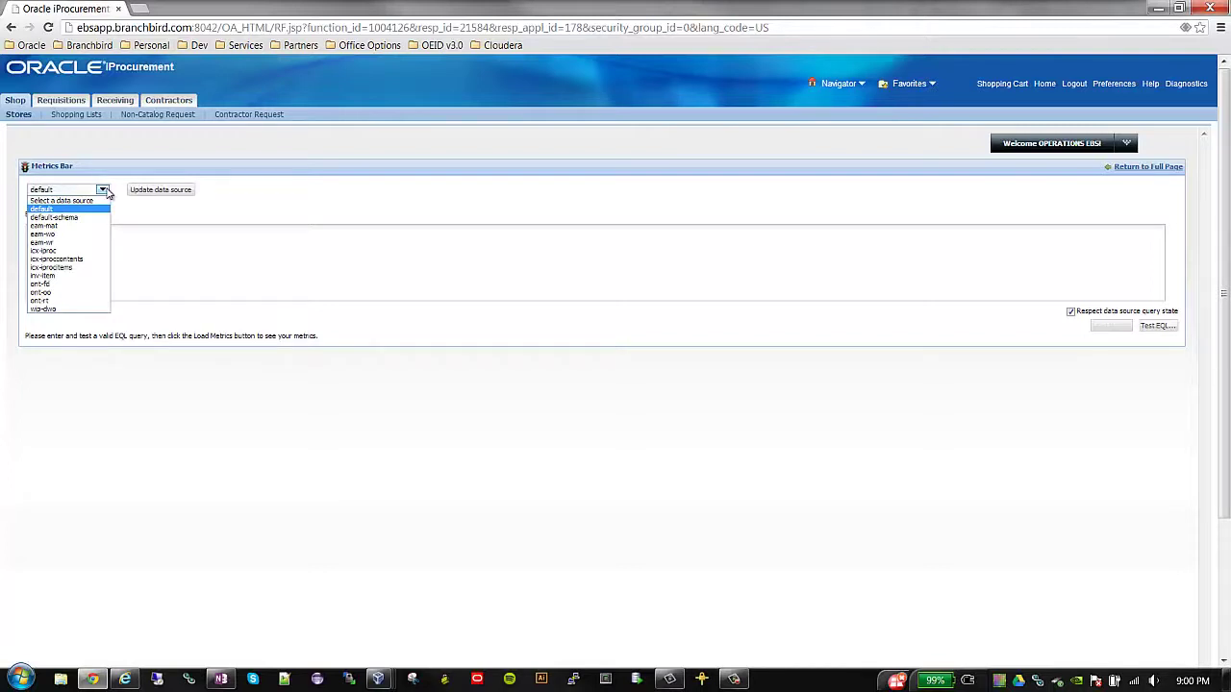
pyautogui.click(59, 267)
pyautogui.click(162, 190)
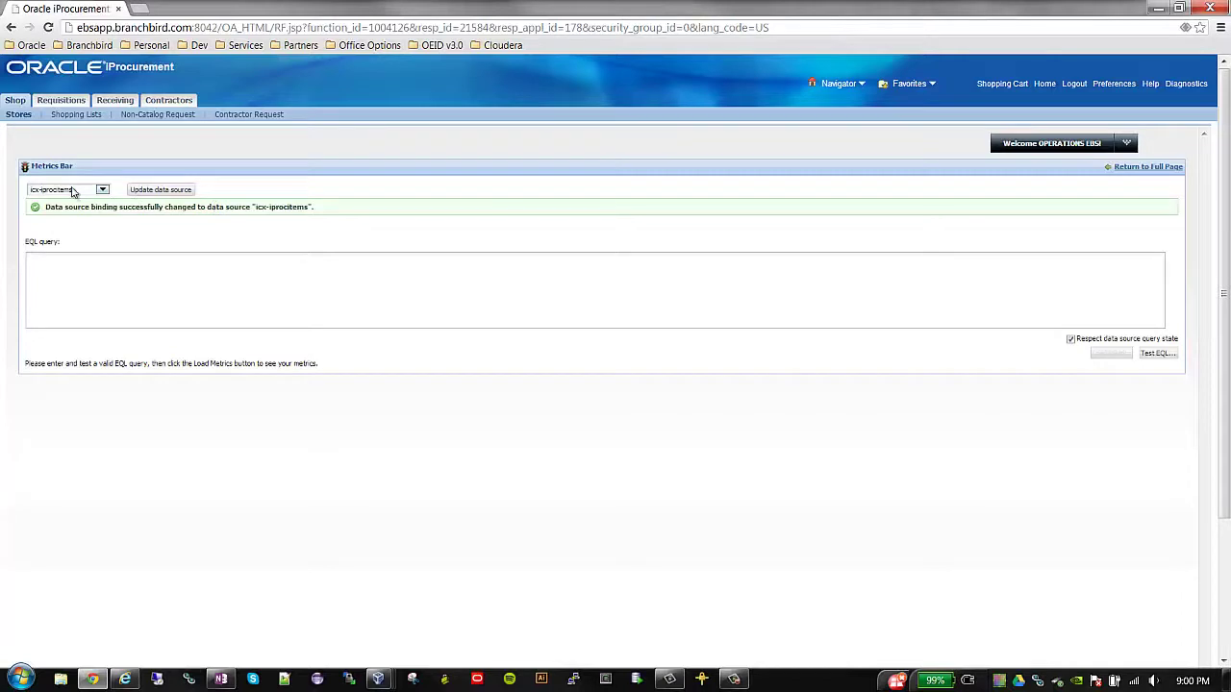
# Enter the EQL query RETURN foo AS SELECT COUNT(1) AS "NumItems" GROUP, test it and load its metrics
pyautogui.click(114, 274)
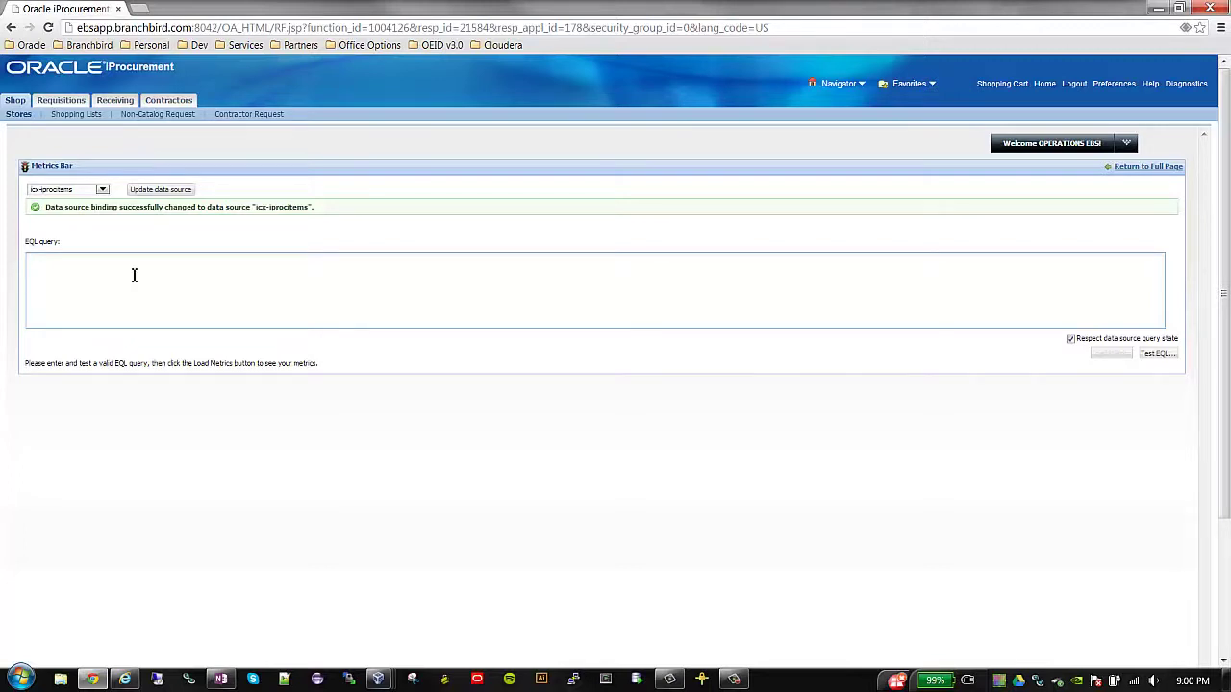
pyautogui.write('RETURN foo')
pyautogui.write(' AS SELECT ')
pyautogui.write('COUNT(1')
pyautogui.write(')')
pyautogui.write(' AS ')
pyautogui.write('"Nu')
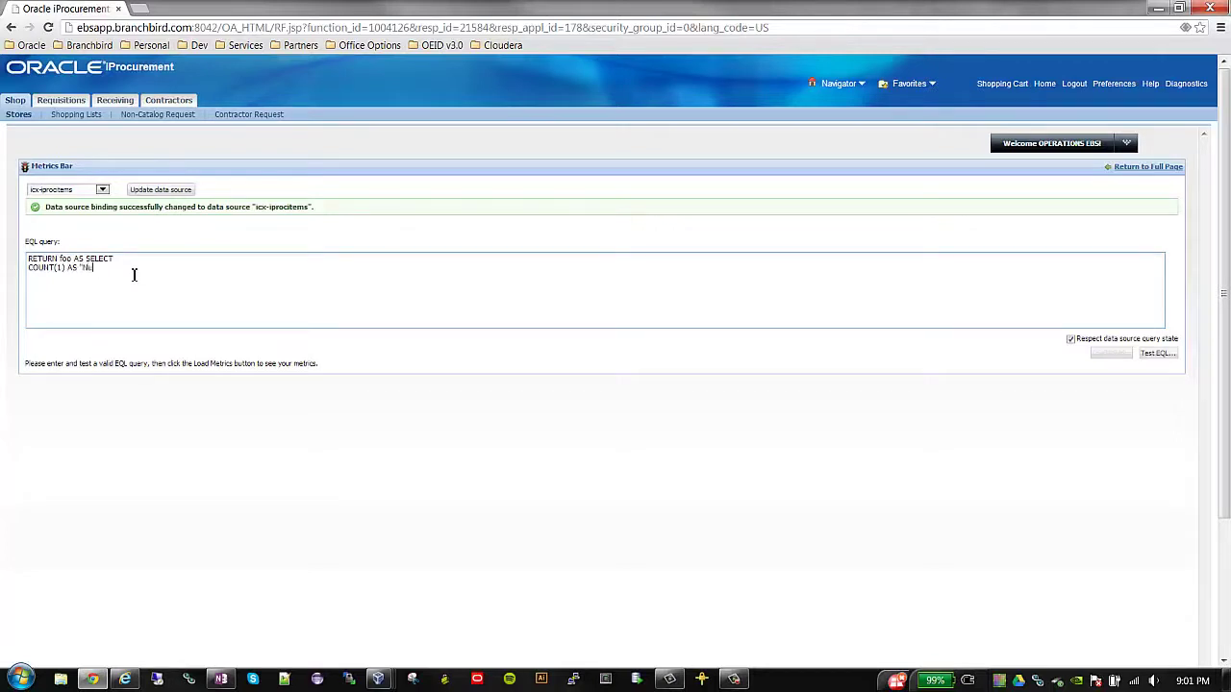
pyautogui.write('mItems"')
pyautogui.press('Return')
pyautogui.write('GROUP')
pyautogui.click(1154, 354)
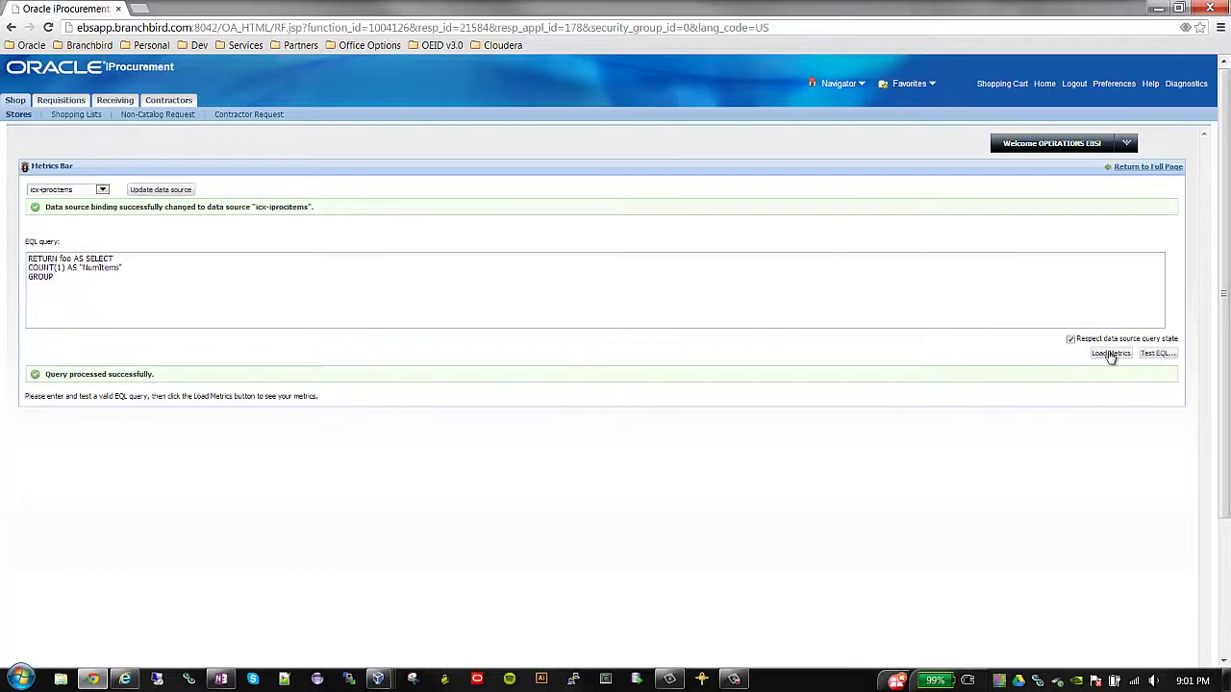
pyautogui.click(1110, 354)
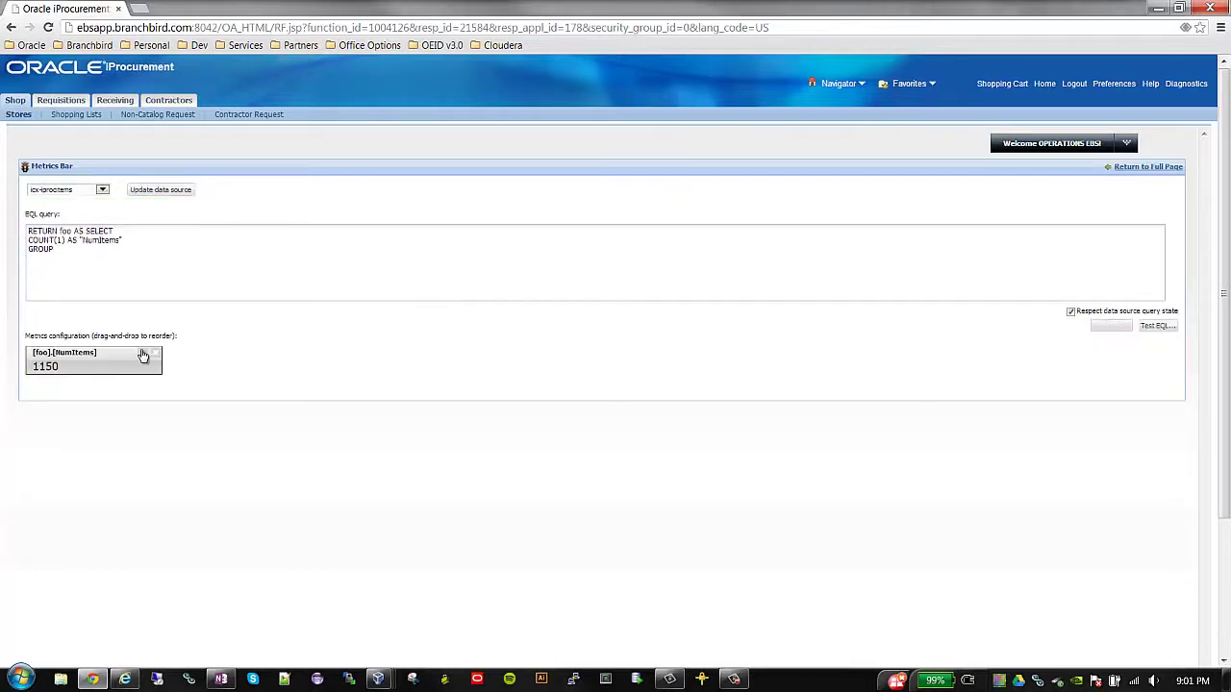
# Set the NumItems metric's display name to Items and its format to Integer
pyautogui.click(144, 354)
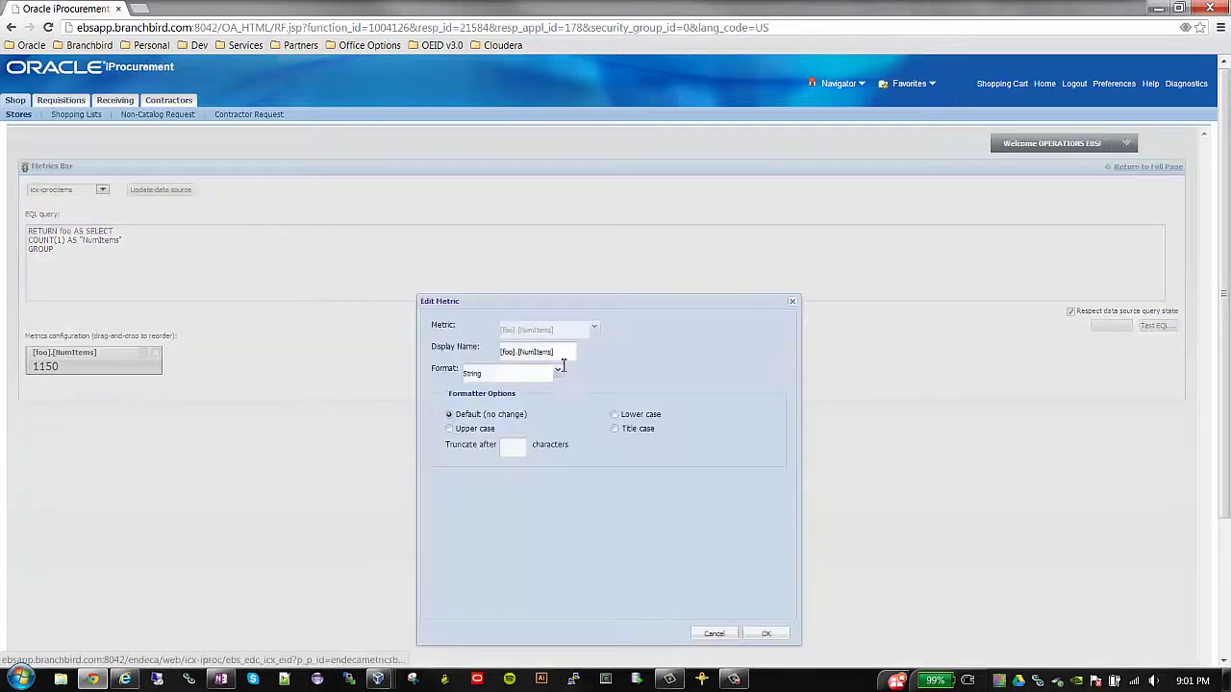
pyautogui.moveTo(562, 353); pyautogui.dragTo(463, 350)
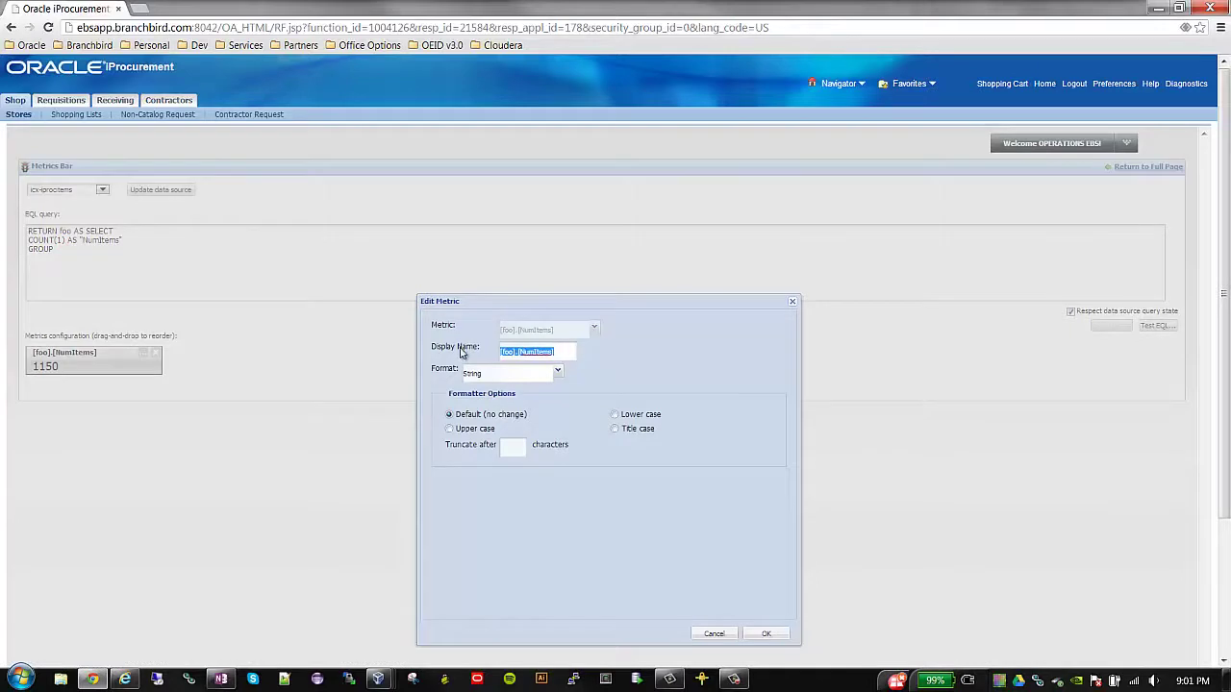
pyautogui.write('Items')
pyautogui.click(558, 372)
pyautogui.click(476, 390)
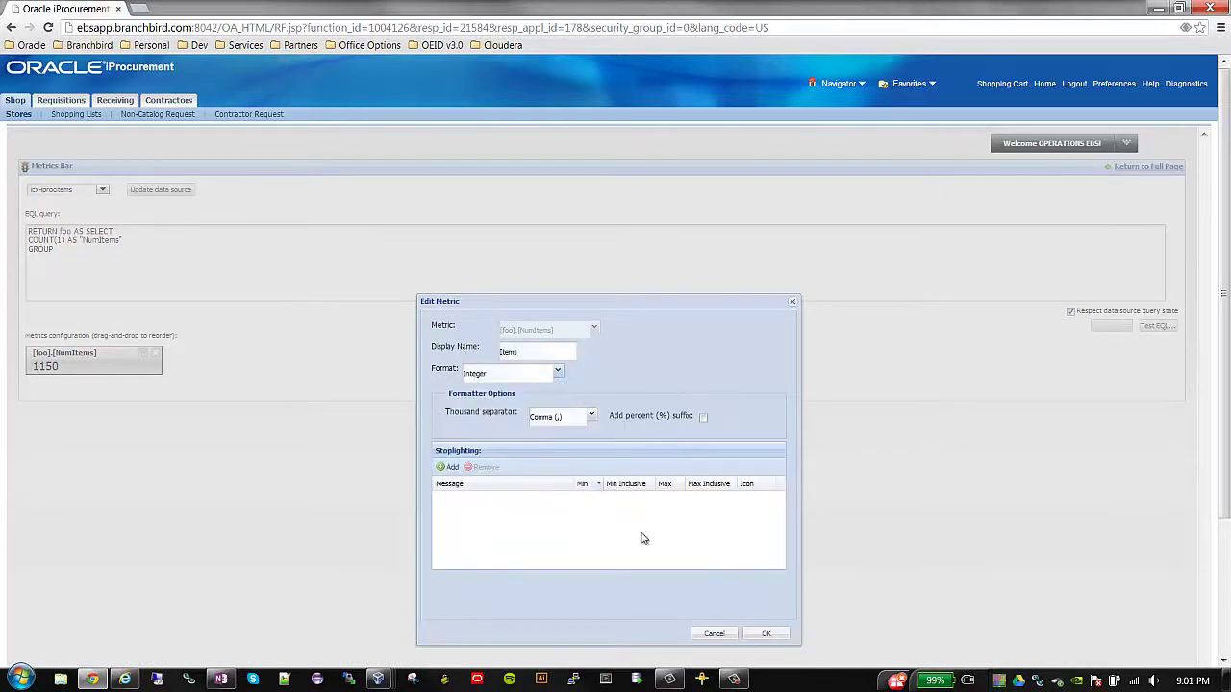
pyautogui.click(767, 634)
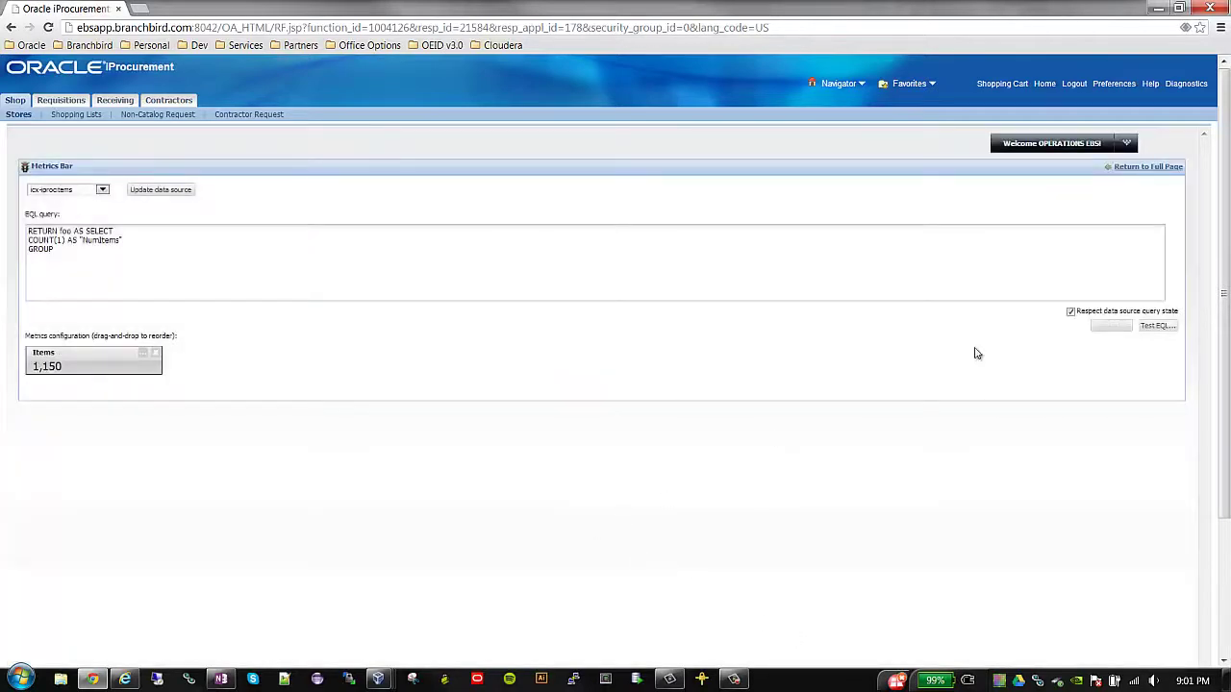
# Return to the full page, compare the Items metric with the record count, and remove the Corporate Express Office Supply refinement
pyautogui.click(1142, 171)
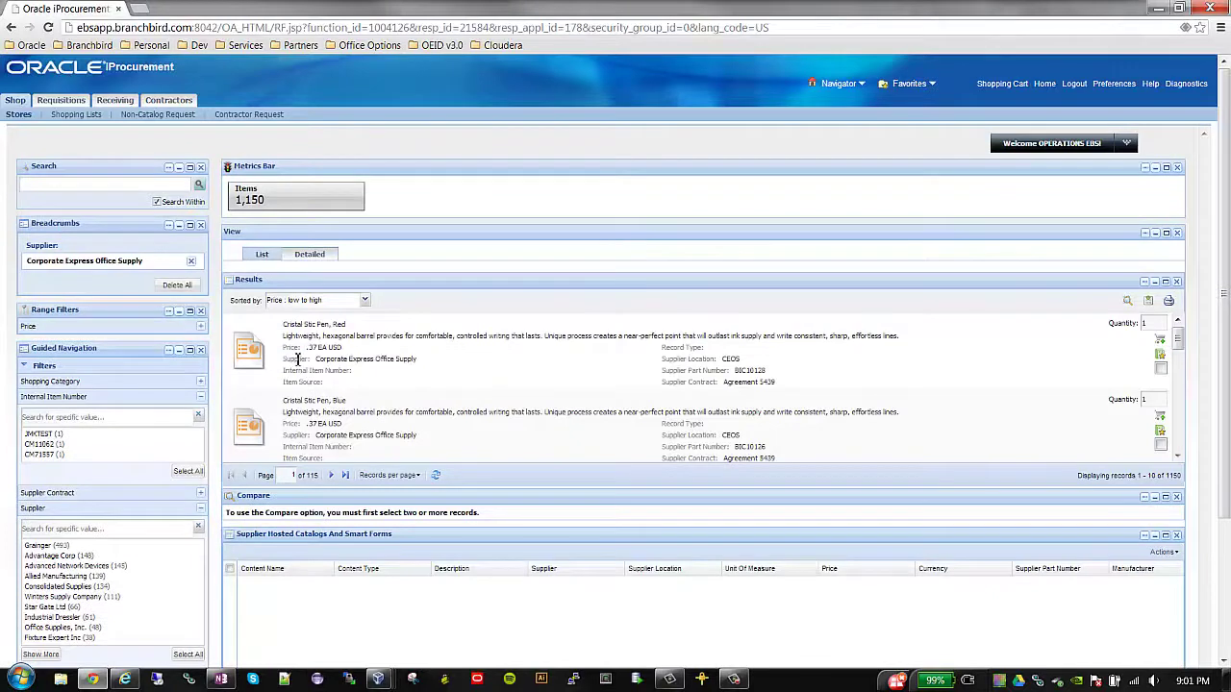
pyautogui.doubleClick(1170, 475)
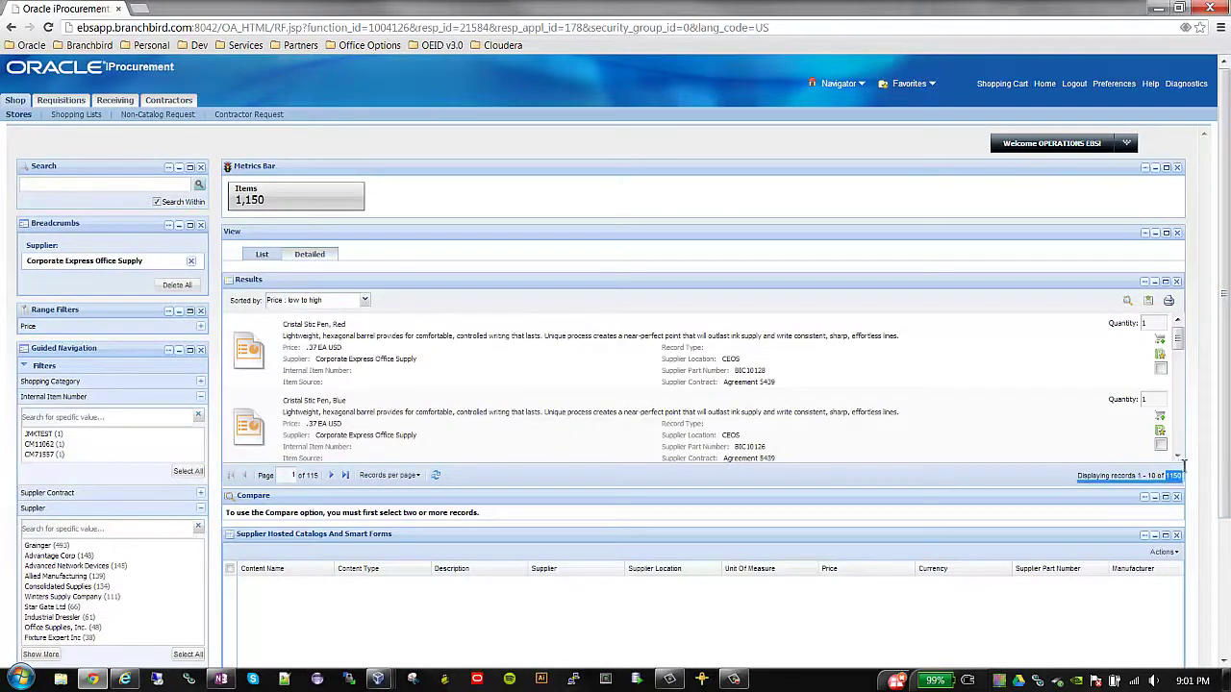
pyautogui.click(190, 260)
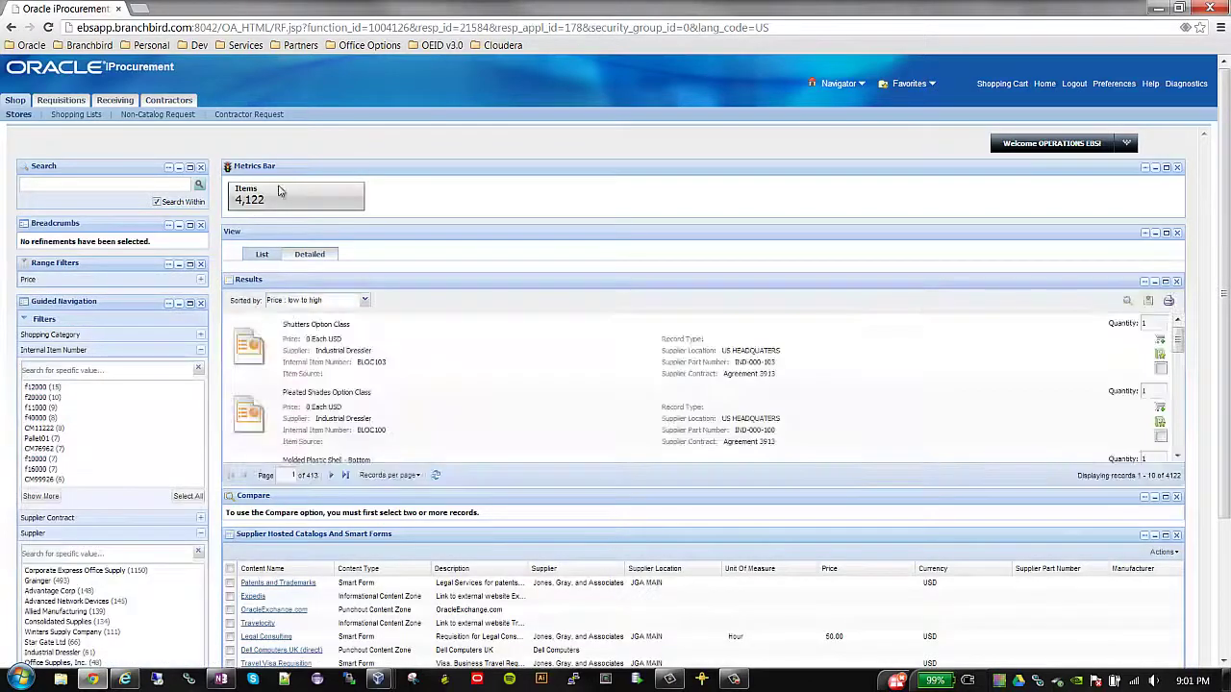